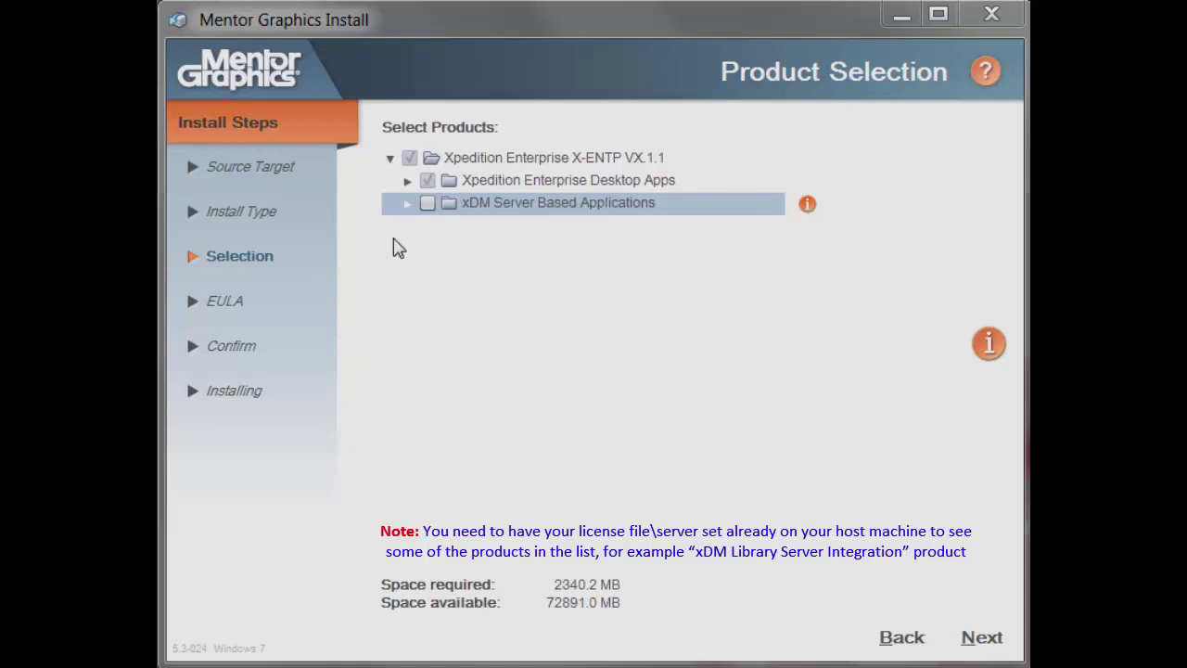
Include xDM Design Services under xDM Server Based Applications and expand Xpedition Enterprise Desktop Apps
left_click(408, 203)
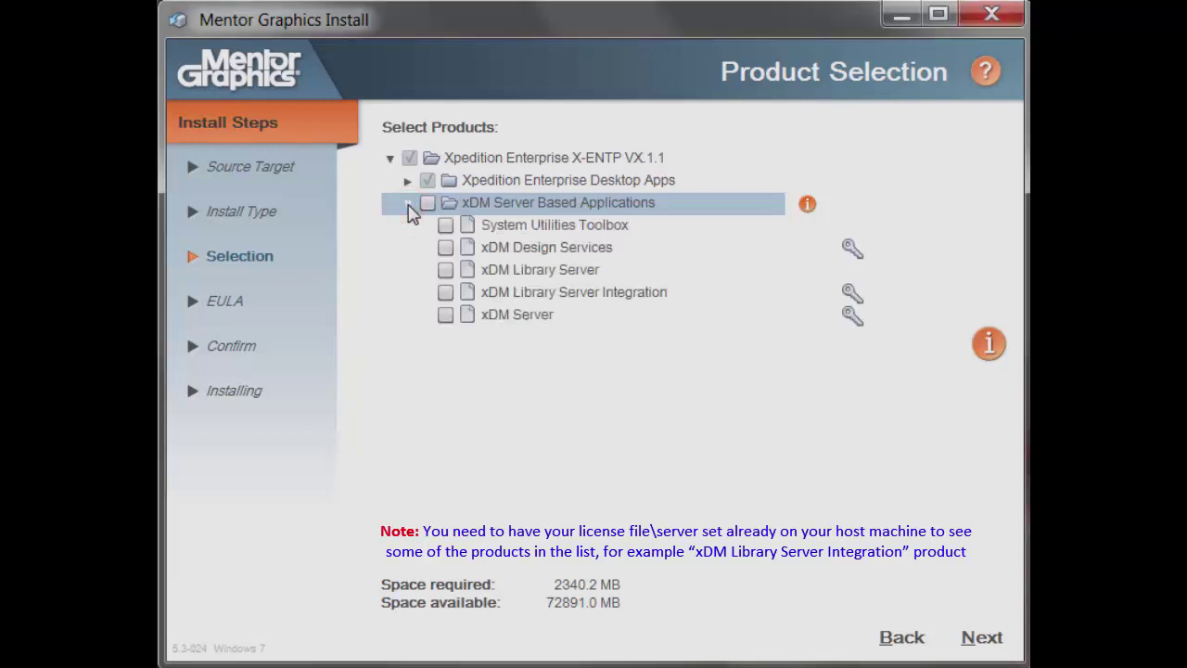
left_click(446, 248)
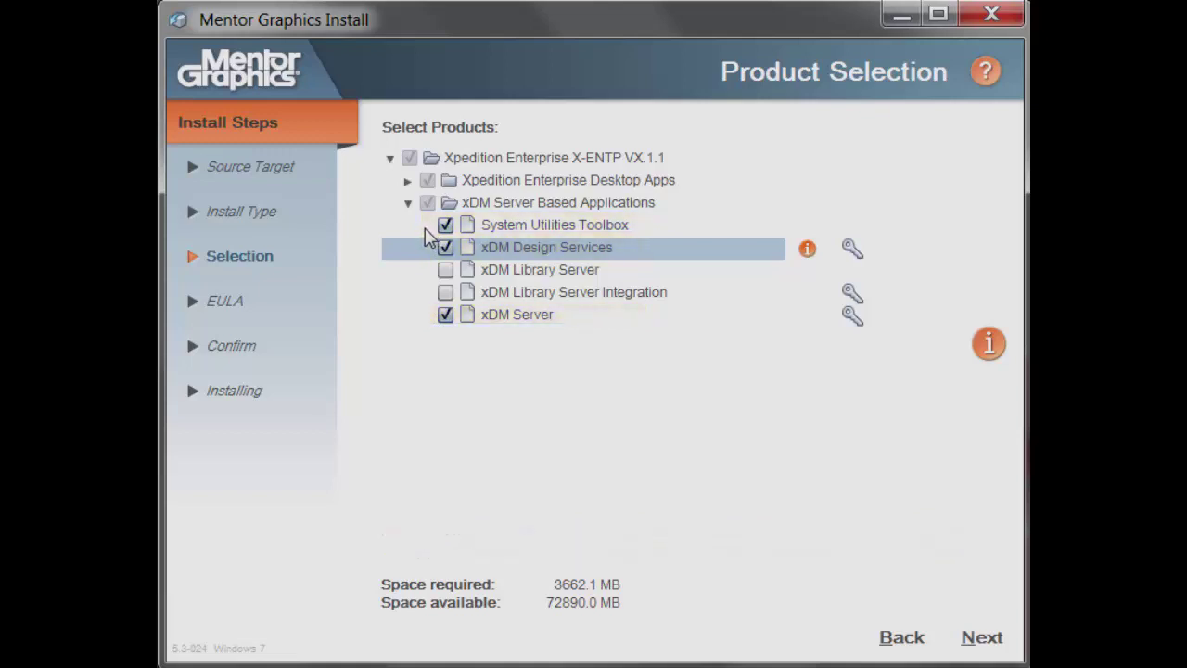
left_click(408, 180)
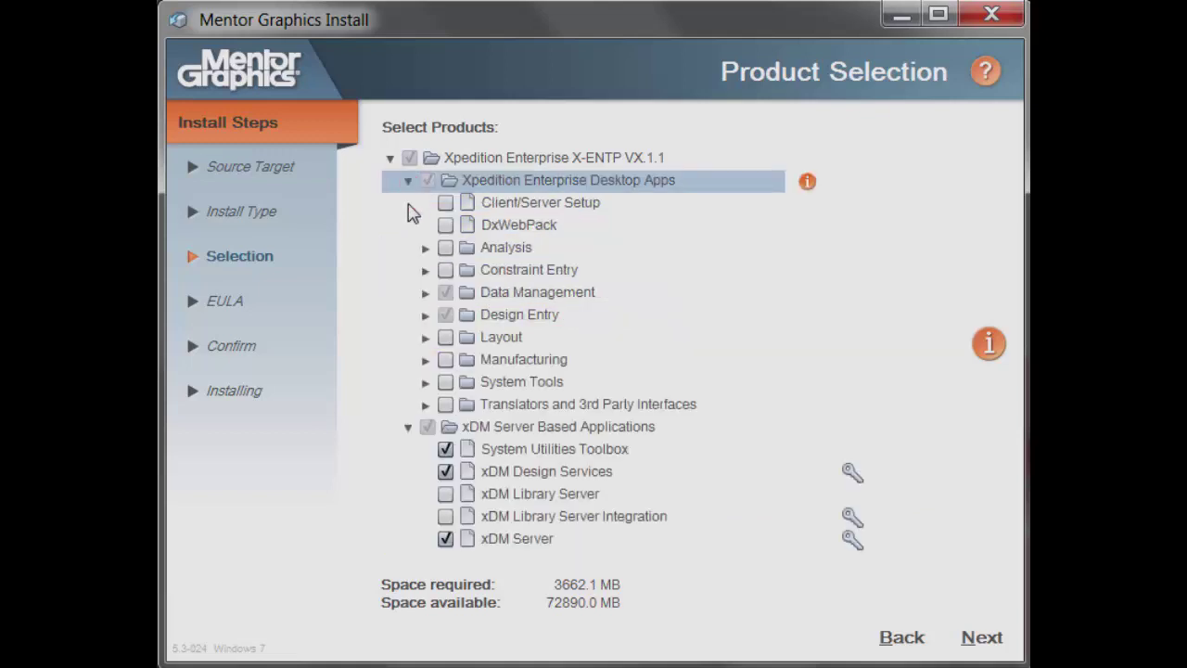
Expand Data Management and review the xDM Design and xDM Library product entries
left_click(426, 293)
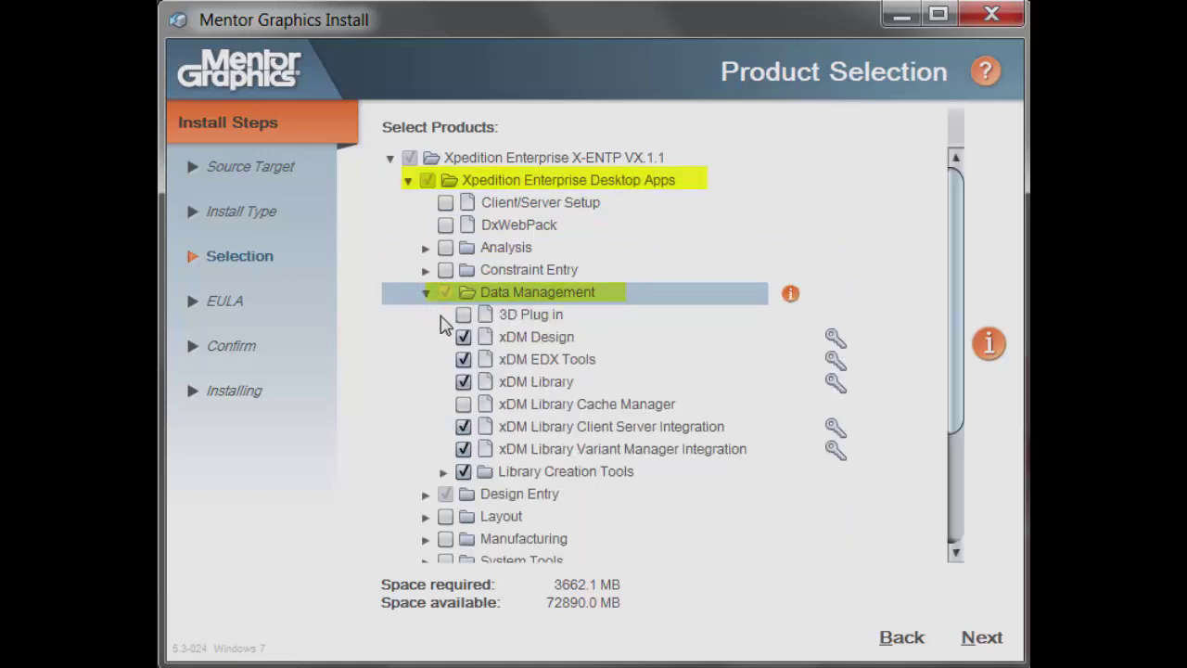
left_click(558, 345)
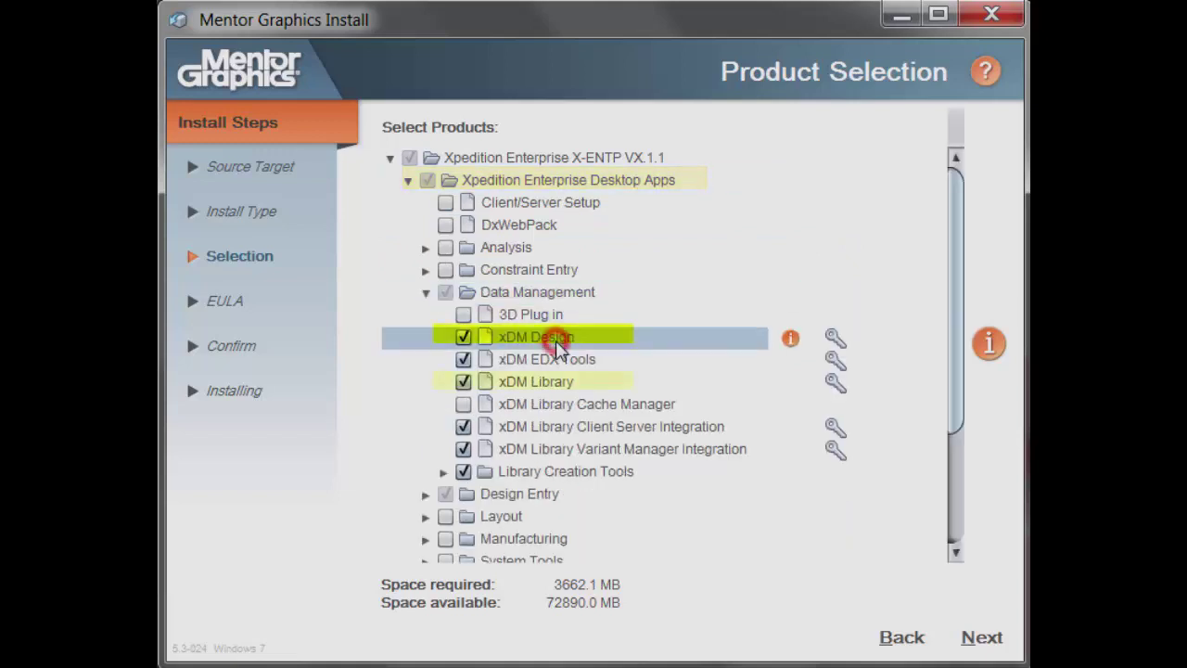
left_click(566, 385)
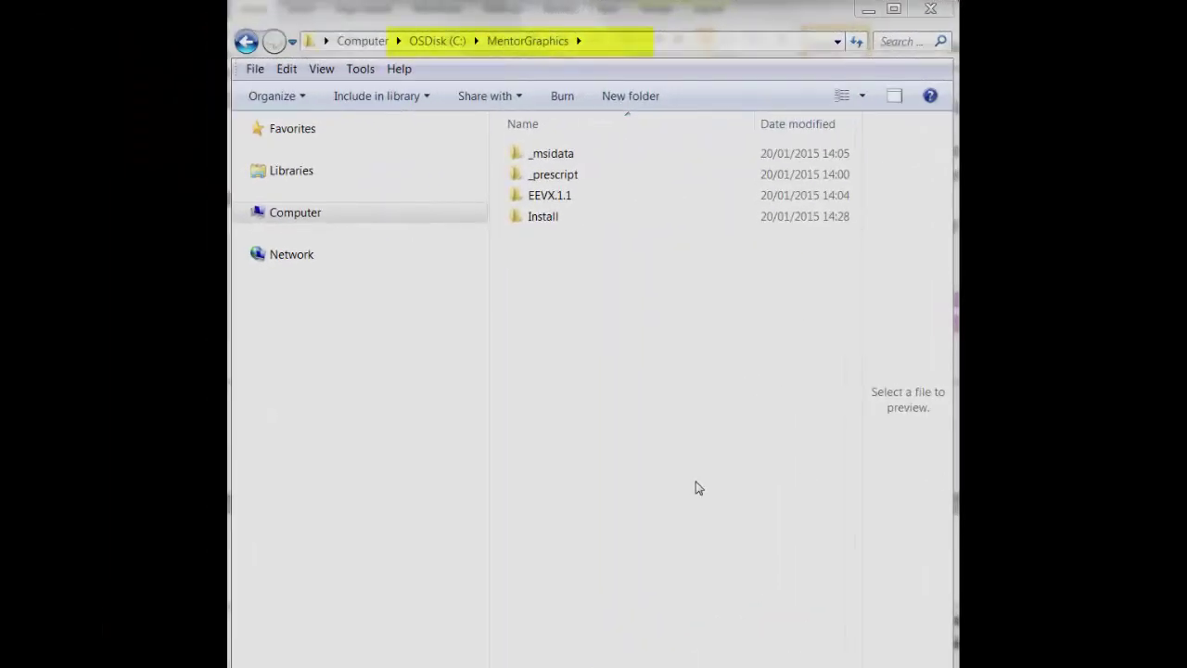
Go into EEVX.1.1\SDD_HOME\SUT and browse its Config, Diag, Mgmt and Server executables
left_click(665, 476)
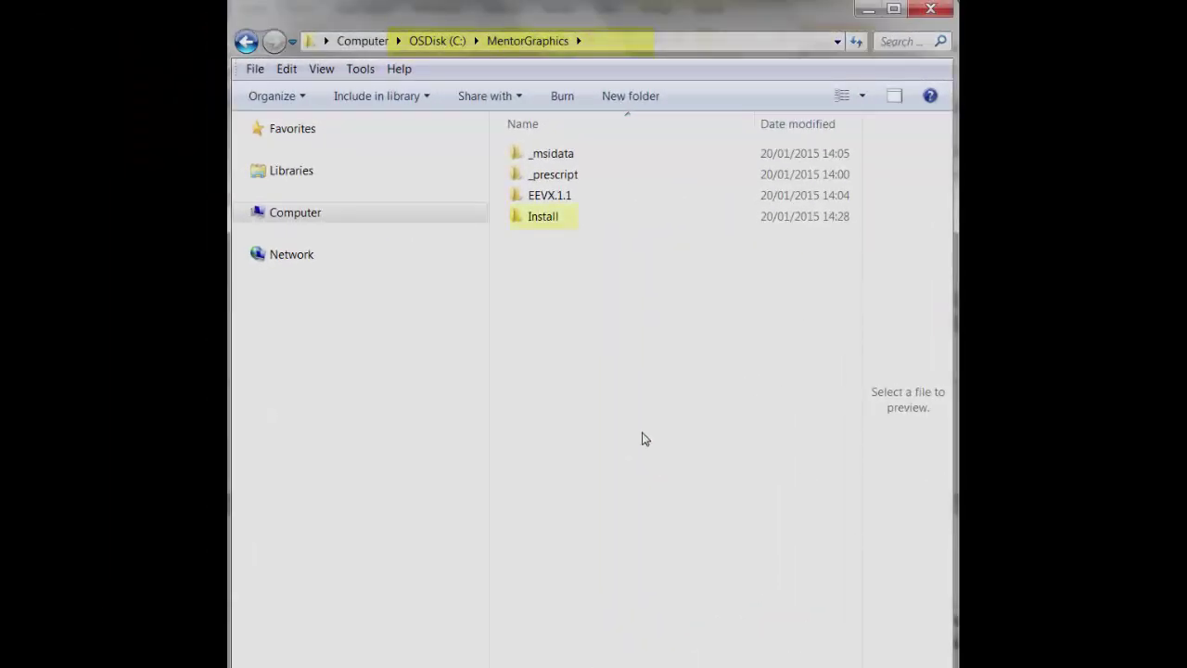
left_click(563, 219)
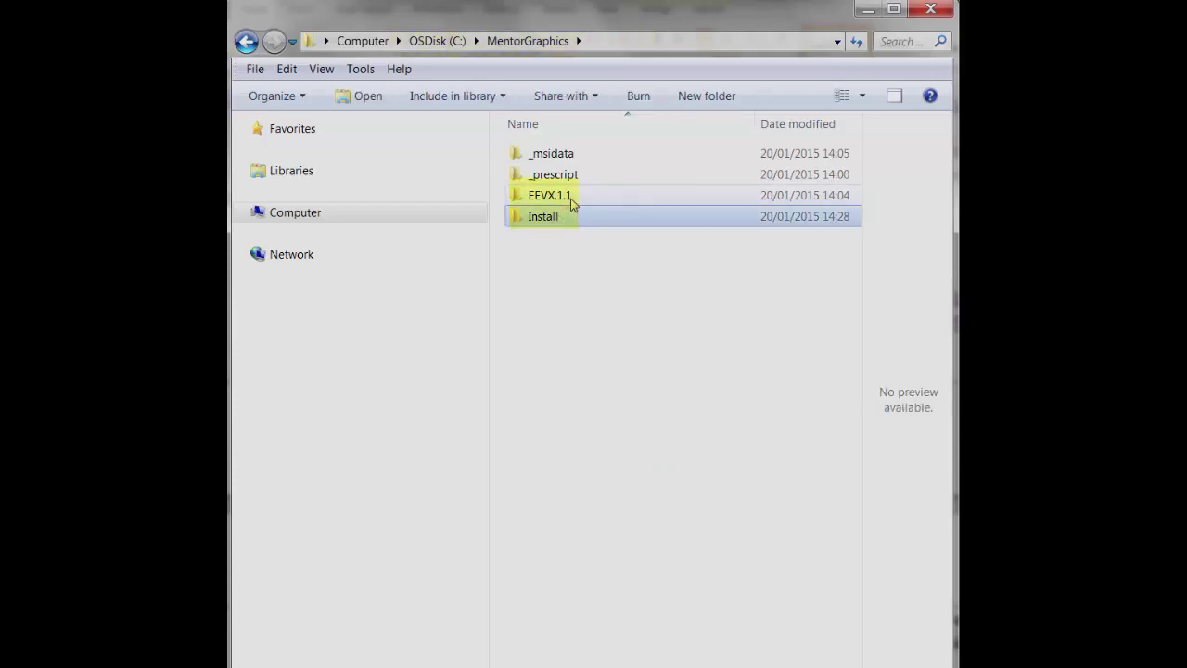
left_click(570, 199)
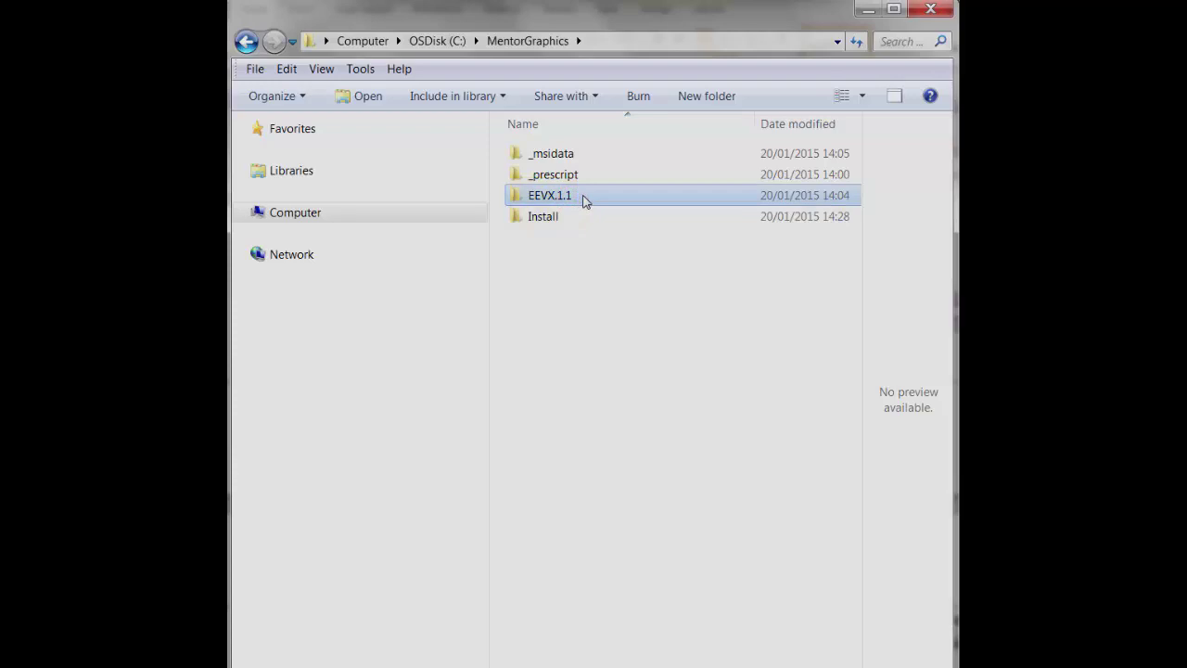
double_click(584, 198)
left_click(609, 217)
double_click(624, 223)
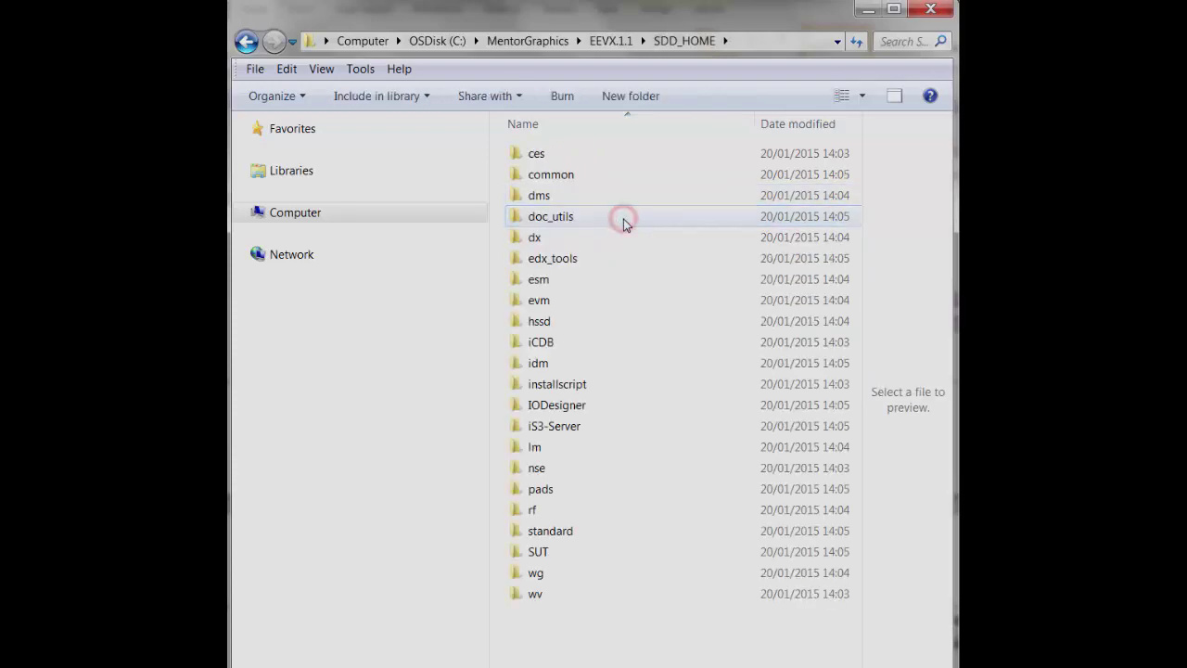
left_click(595, 551)
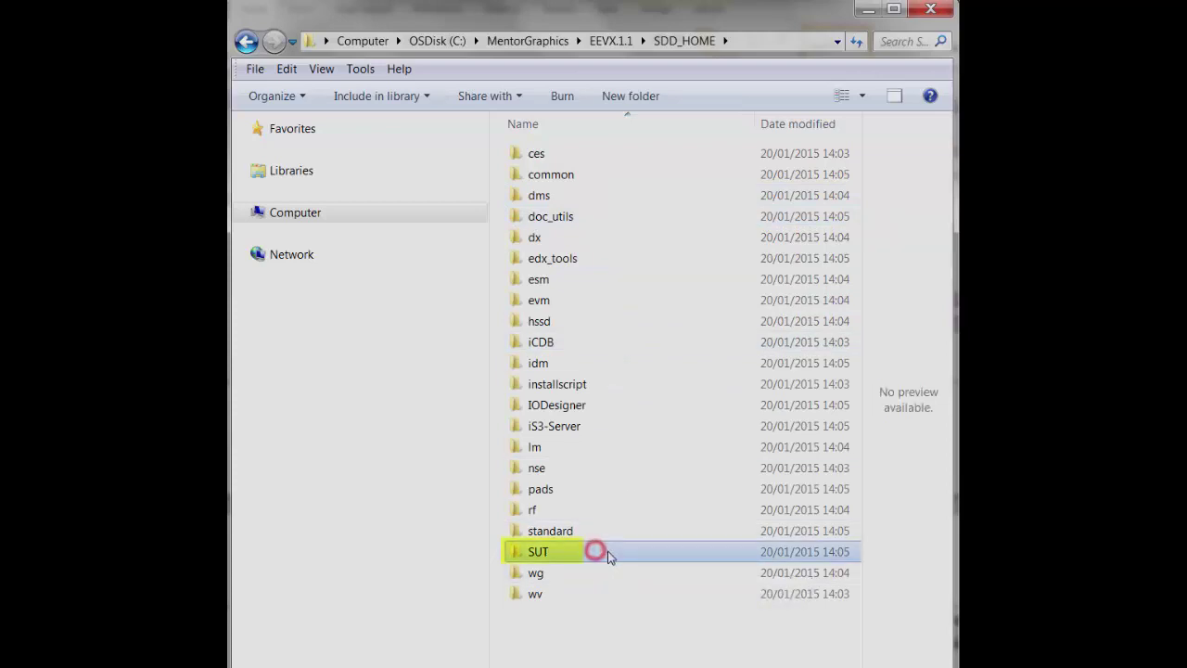
double_click(609, 551)
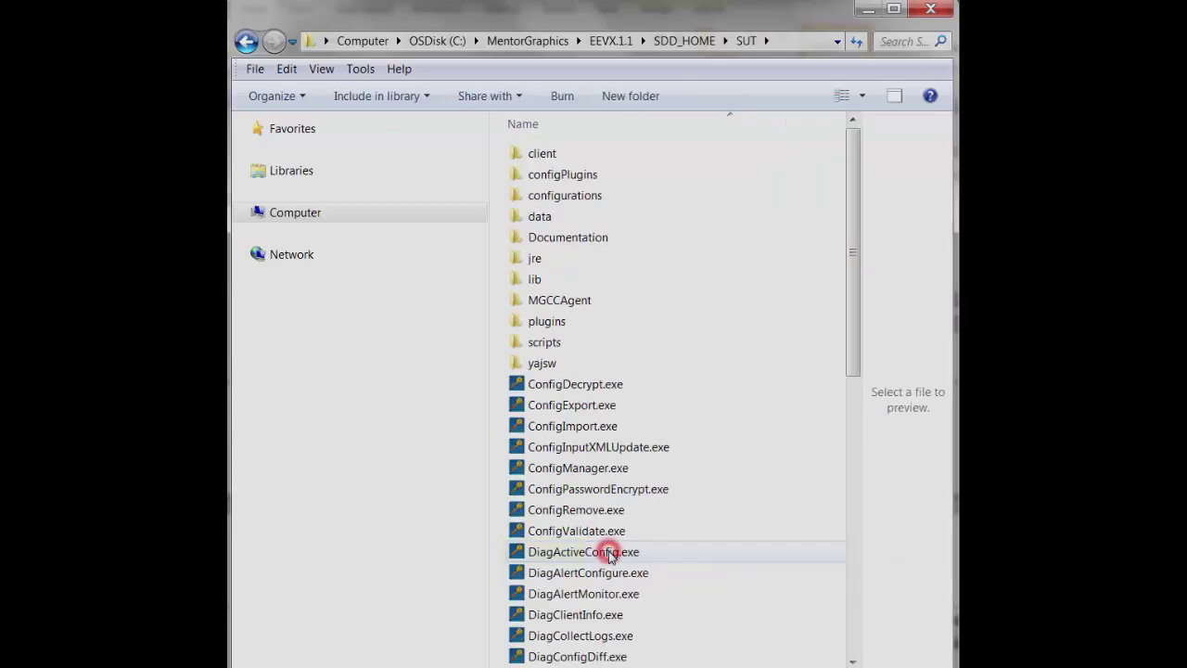
scroll(723, 417, "down", 7)
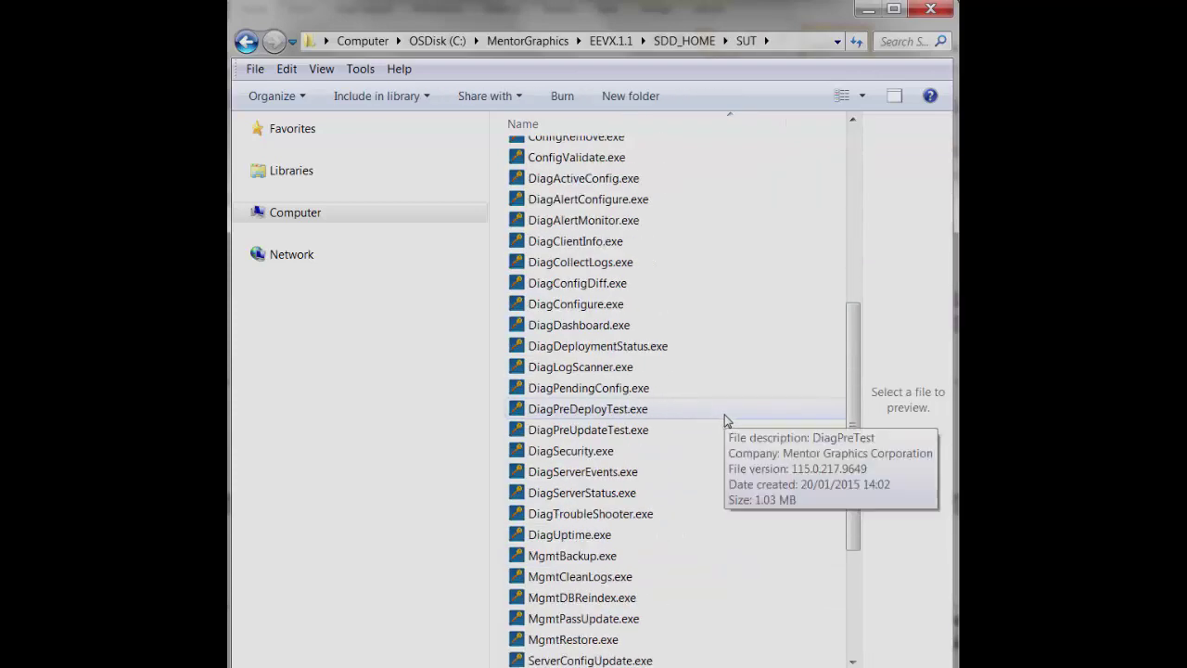
scroll(725, 419, "down", 3)
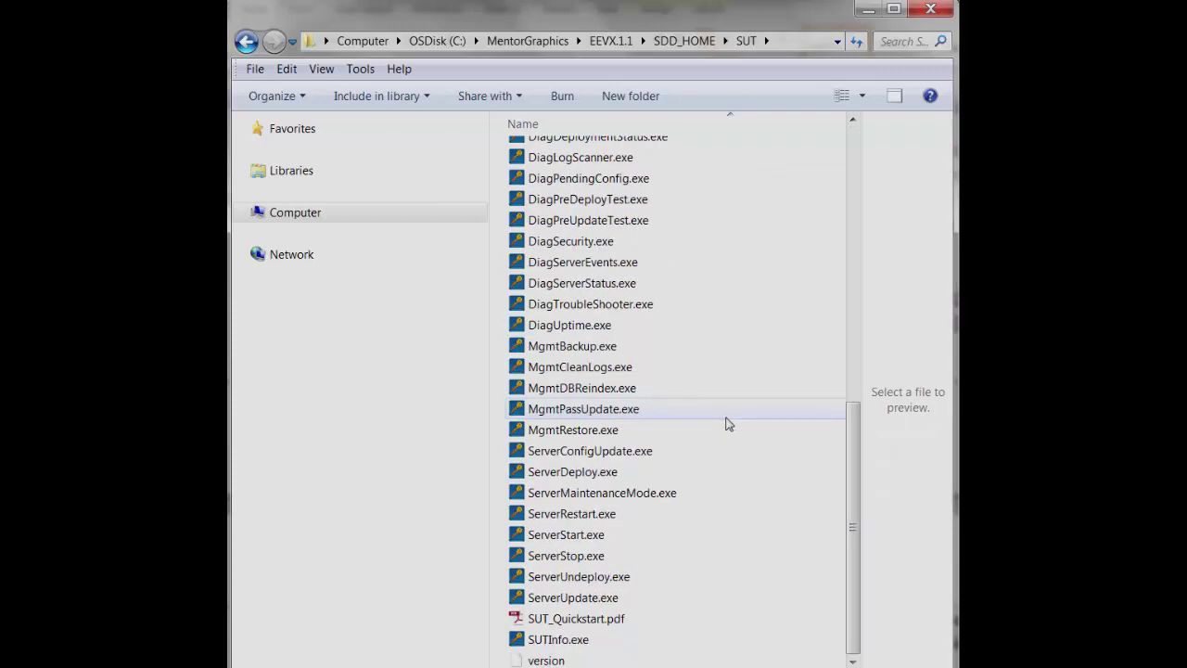
Browse from the C: drive into MentorGraphics_Server and select the Active-xDM-Server folder
left_click(476, 42)
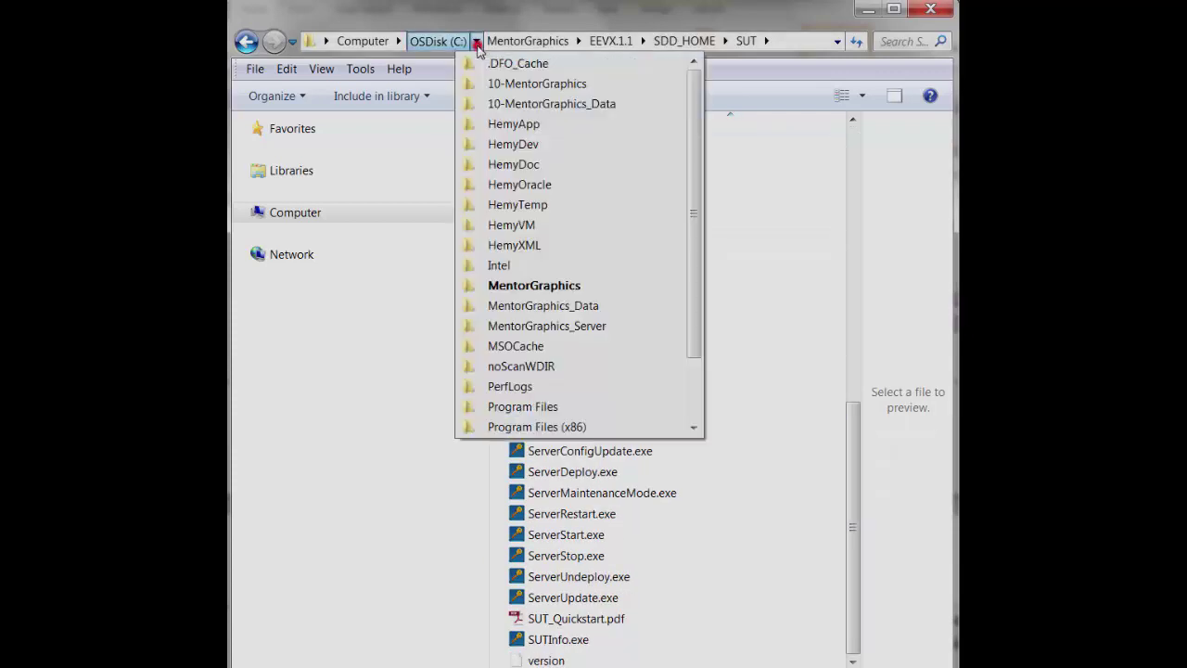
left_click(575, 325)
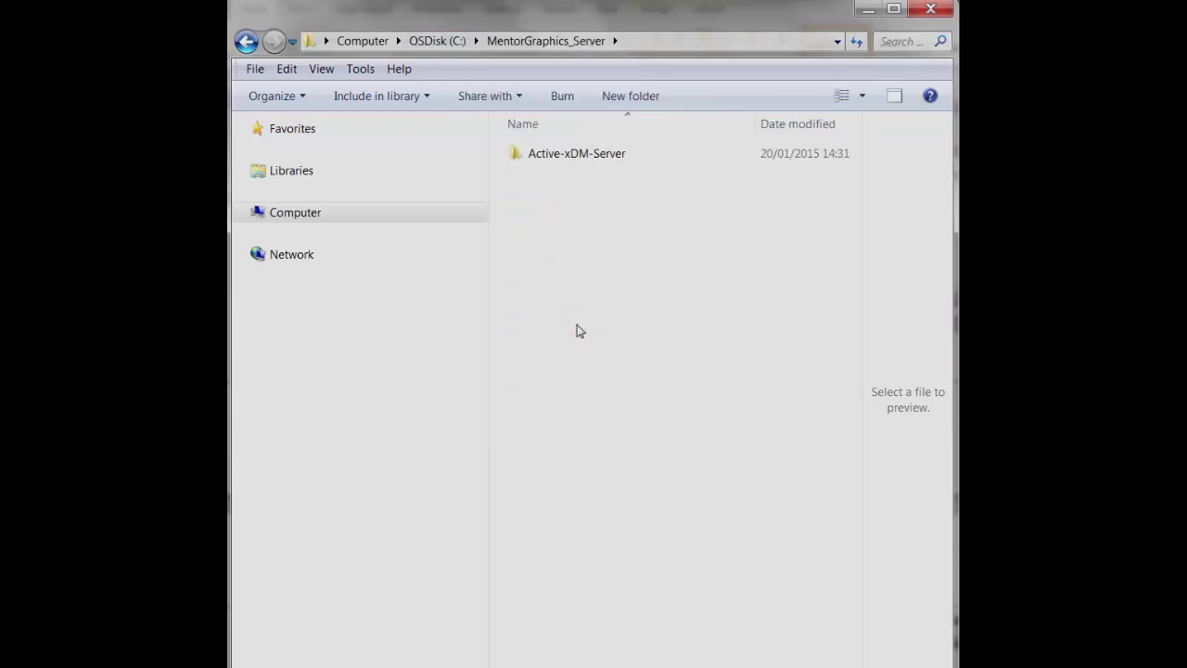
left_click(590, 159)
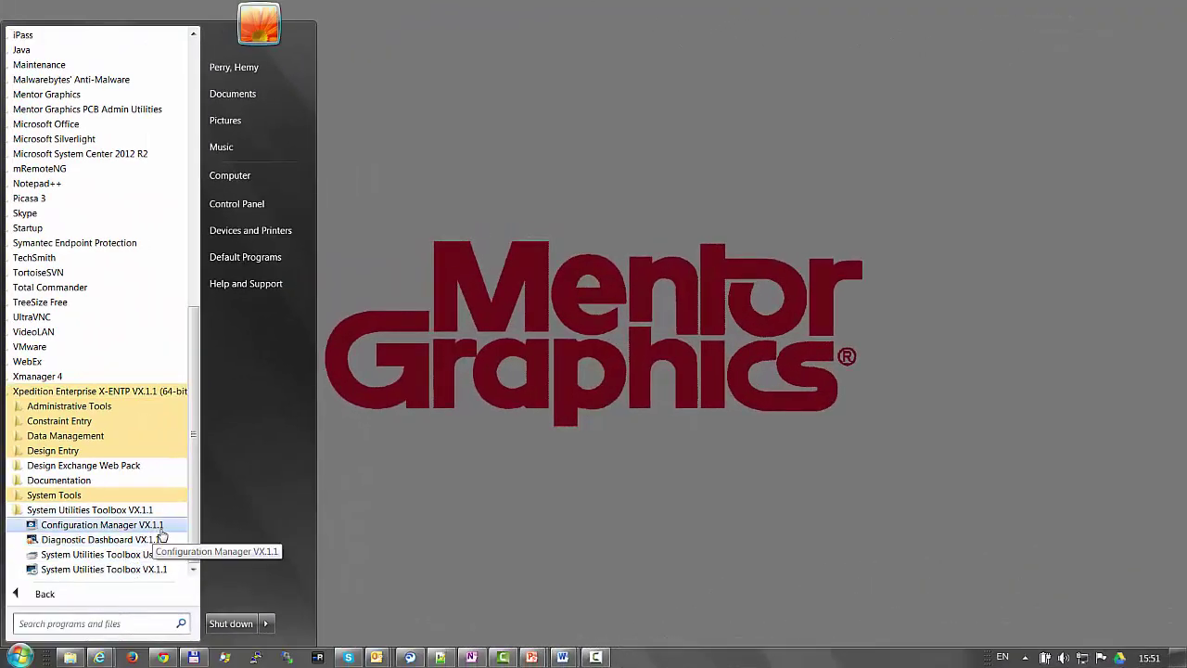
In Configuration Manager VX.1.1, set server logging level to WARN and check free disk space
left_click(160, 525)
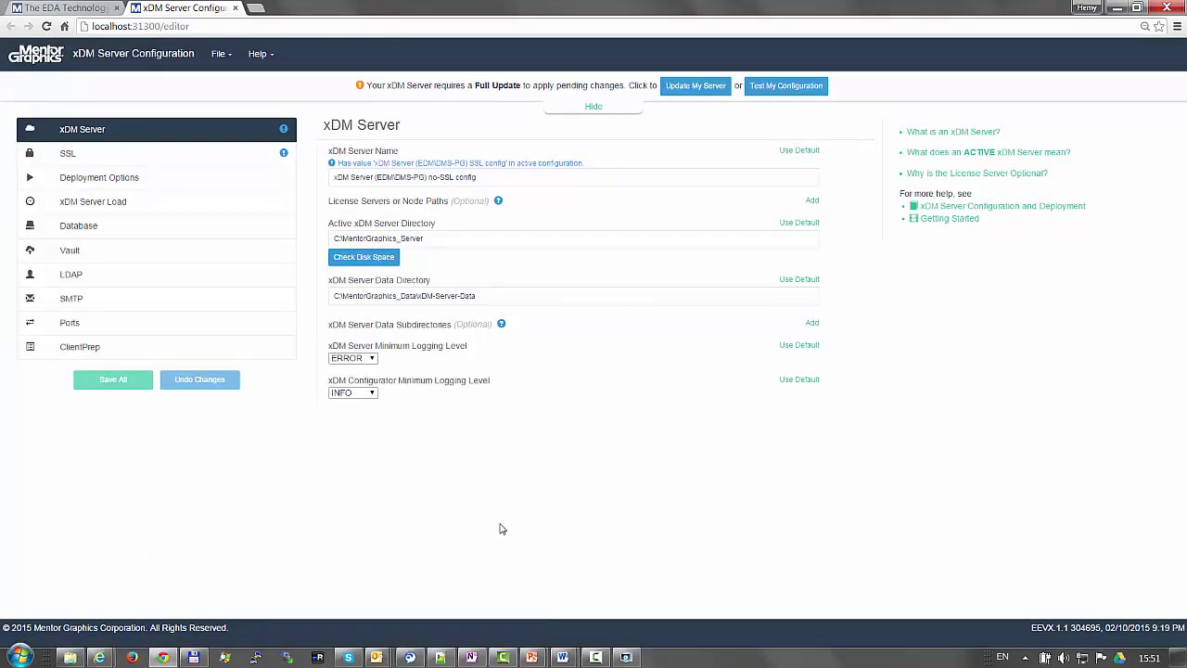
left_click(372, 359)
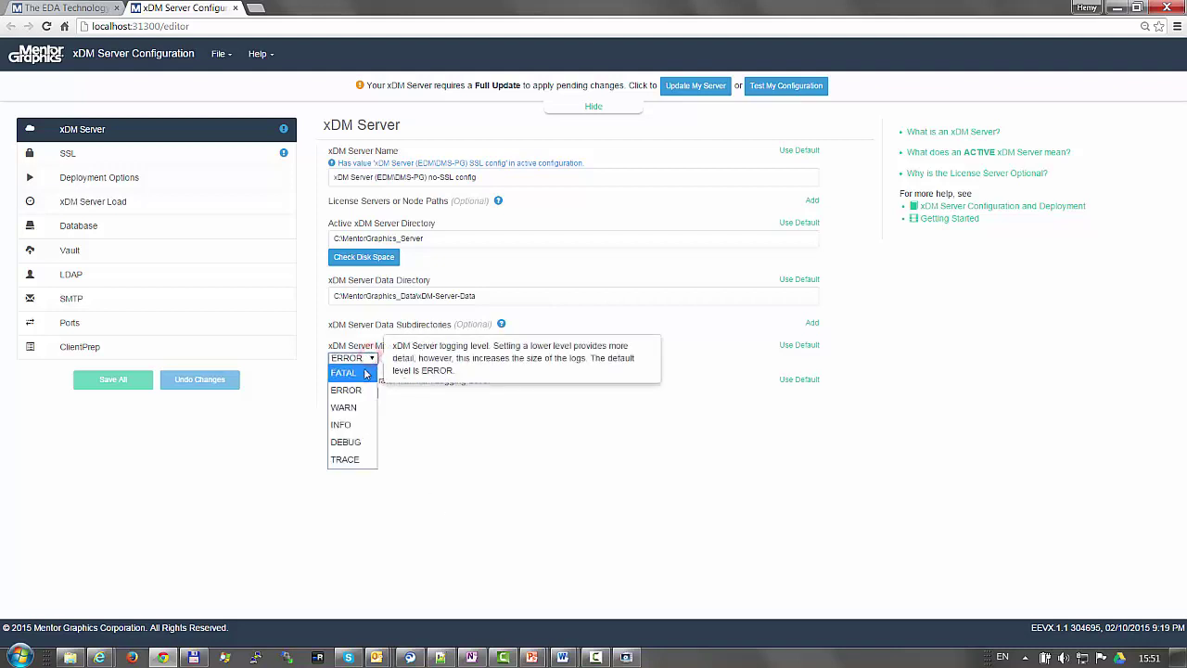
left_click(358, 408)
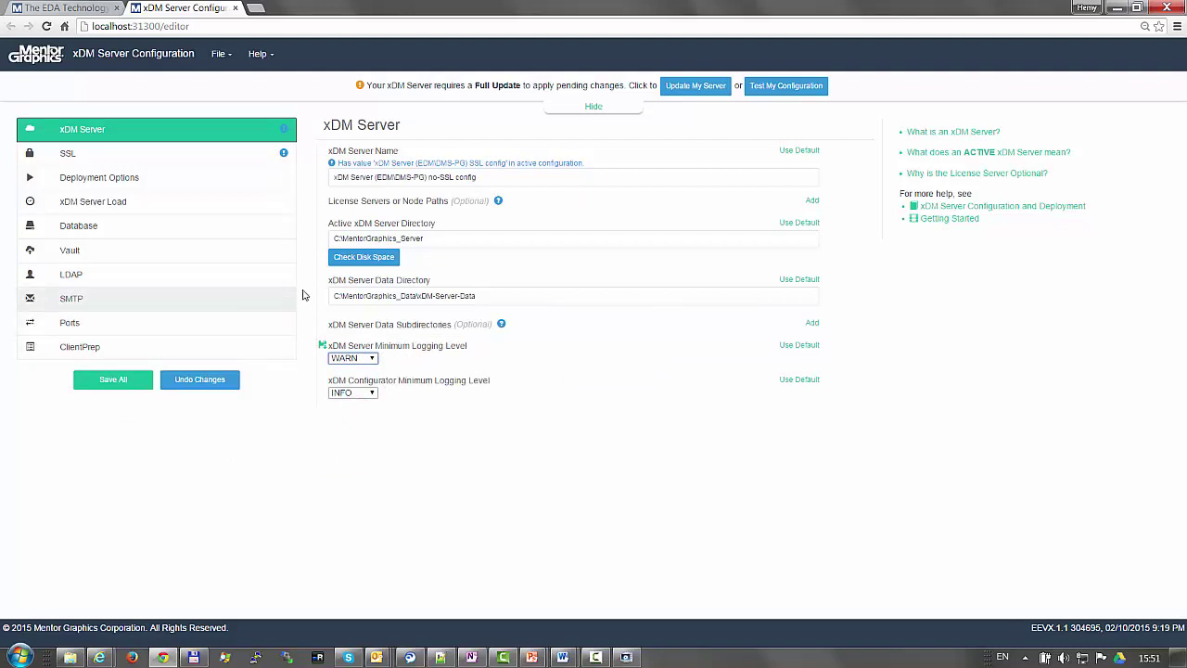
left_click(349, 265)
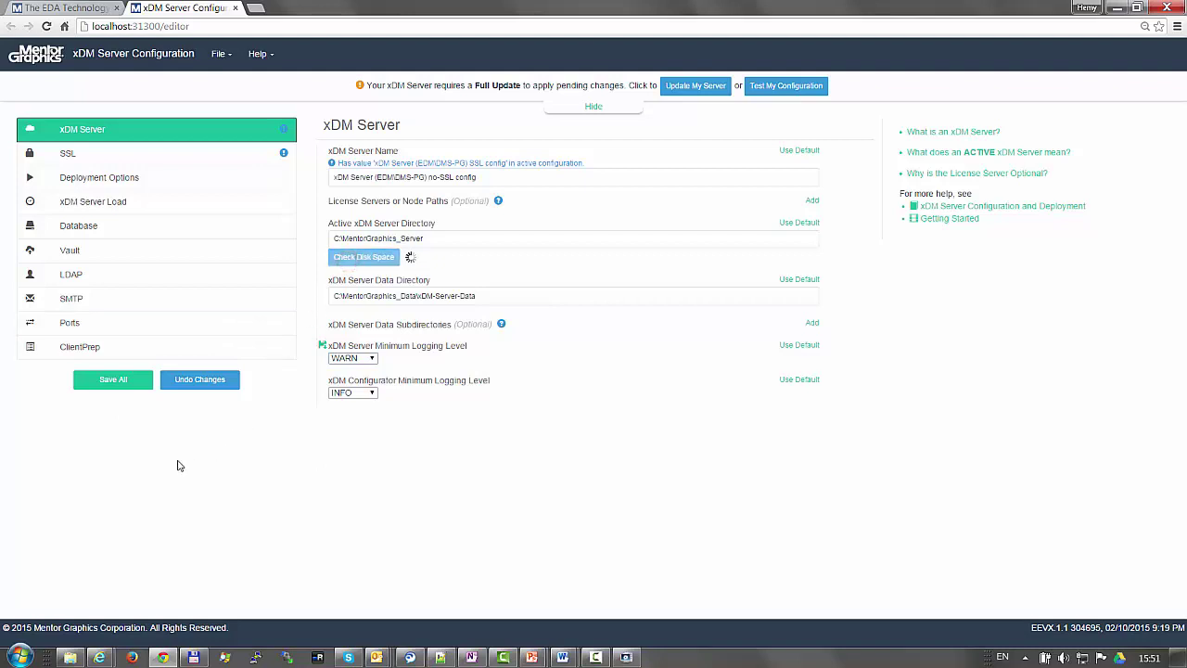
Save all configuration changes, then close the ServerUpdate log window
left_click(123, 384)
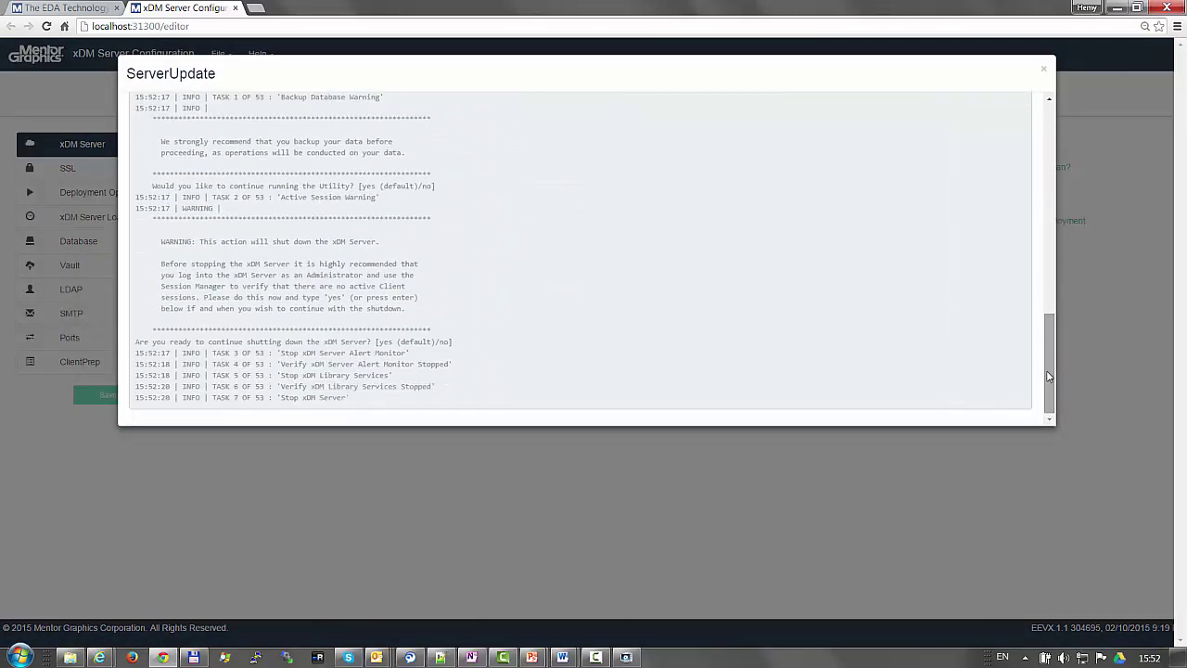
left_click(1044, 68)
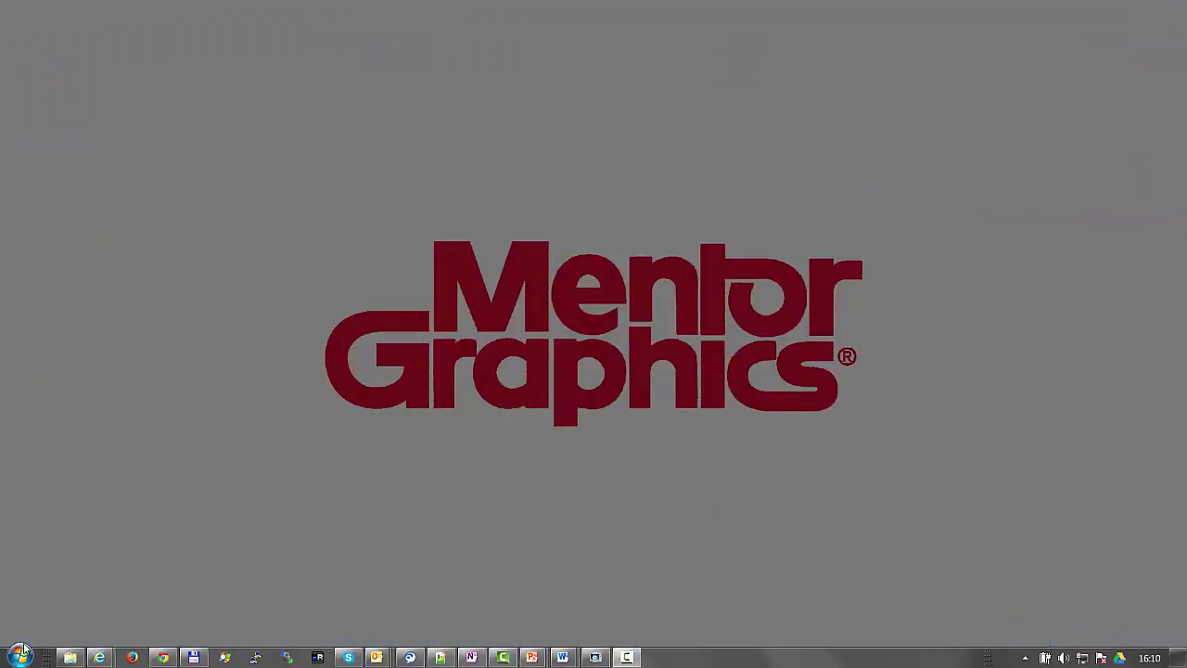
Open Diagnostic Dashboard VX.1.1 from Start > All Programs > Xpedition Enterprise
left_click(18, 656)
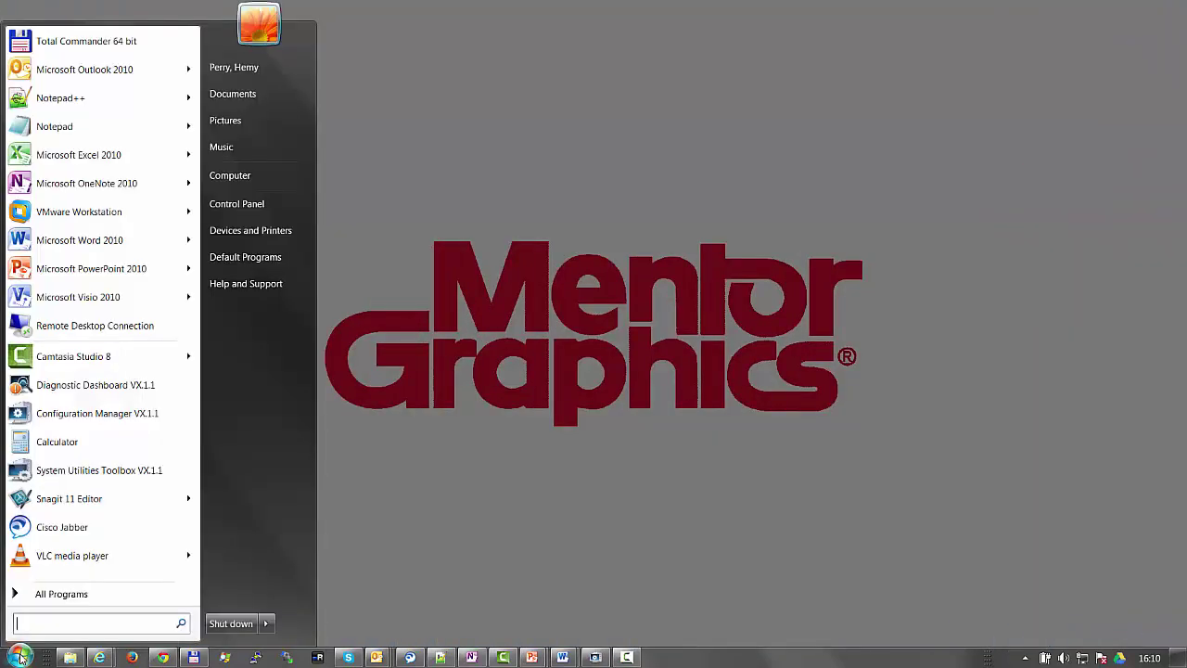
left_click(67, 598)
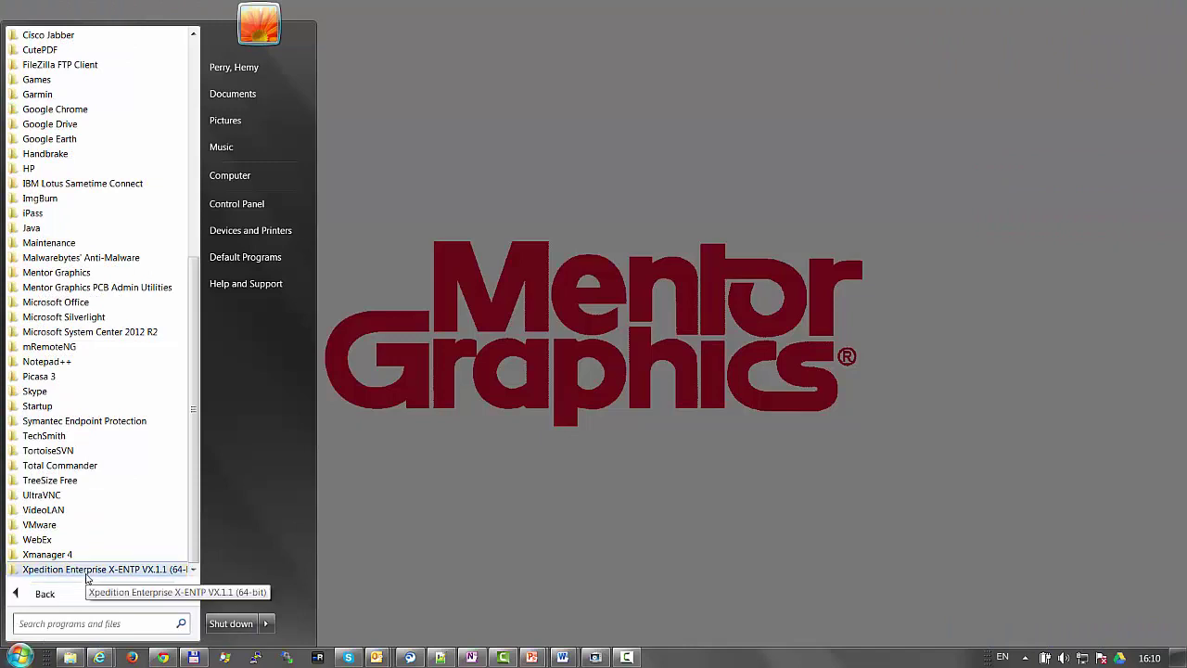
left_click(87, 569)
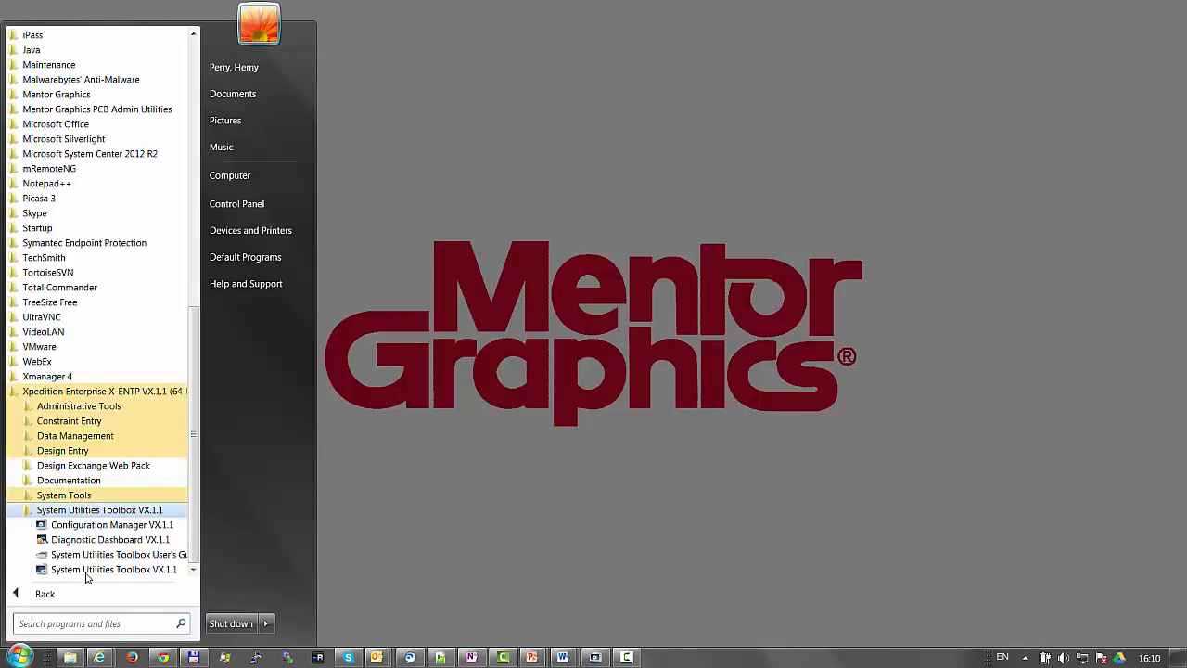
left_click(93, 540)
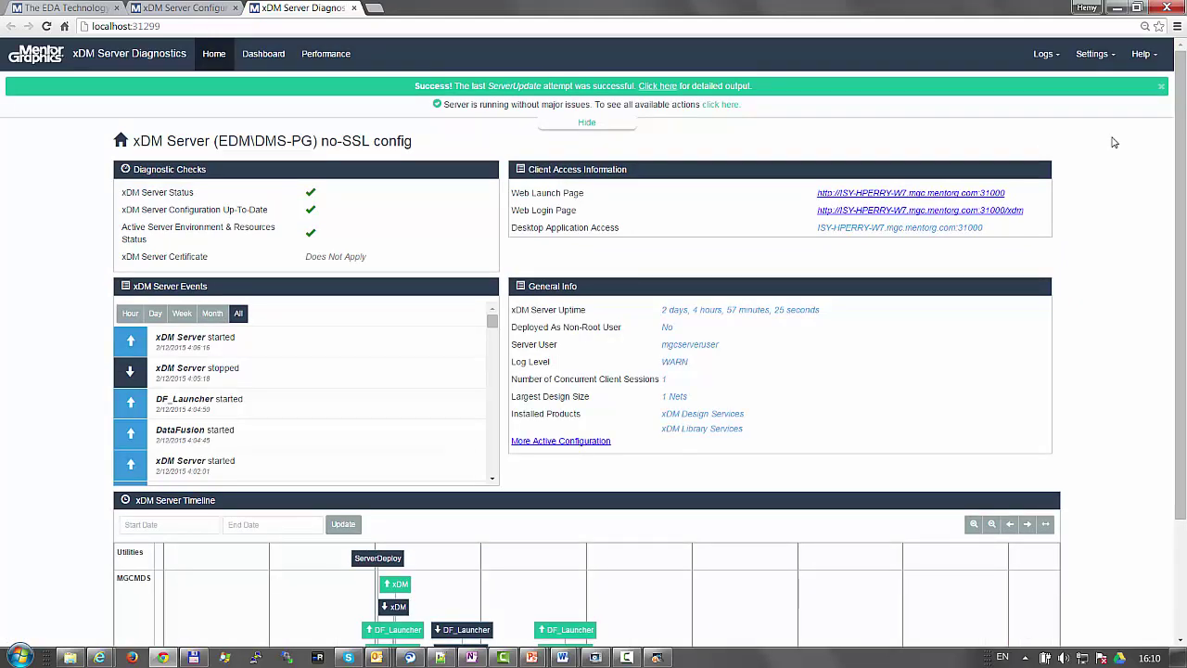
left_click_drag(1180, 141, 1178, 295)
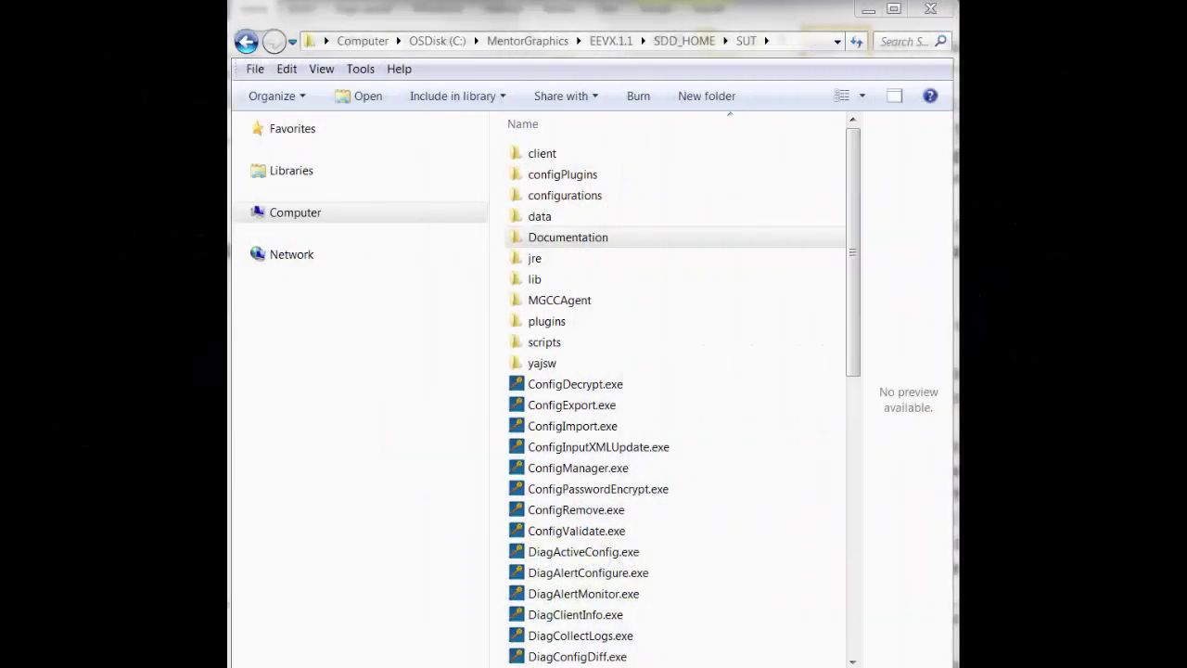
Open the Documentation folder and then its Sample Input XMLs subfolder
double_click(603, 239)
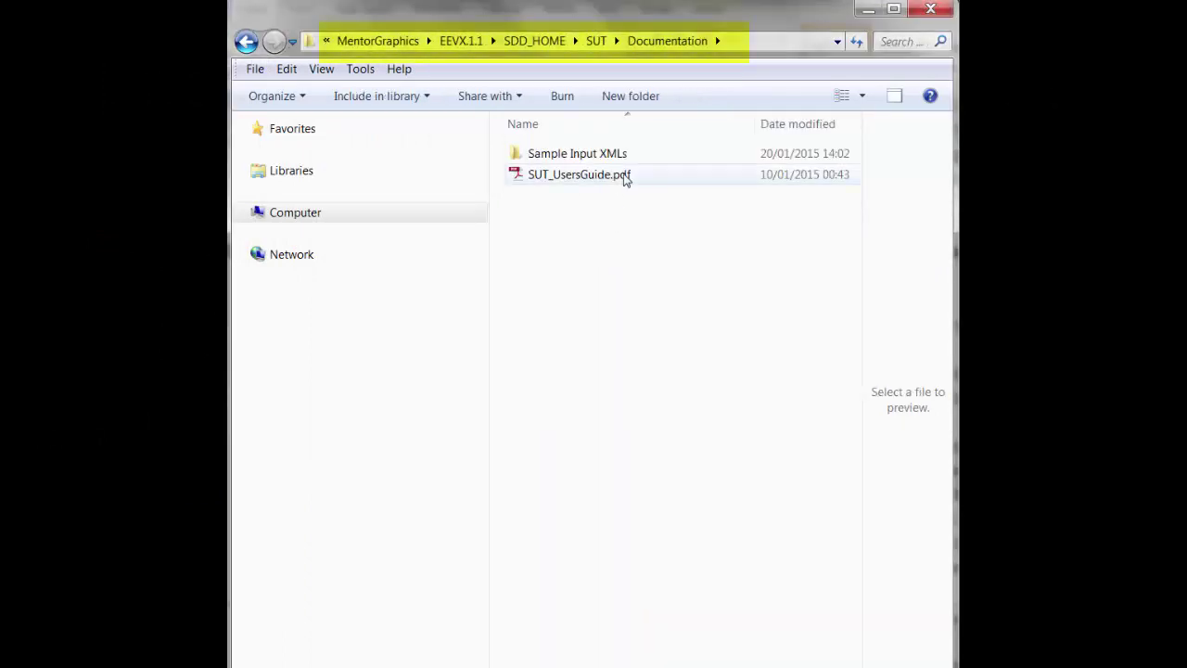
double_click(593, 154)
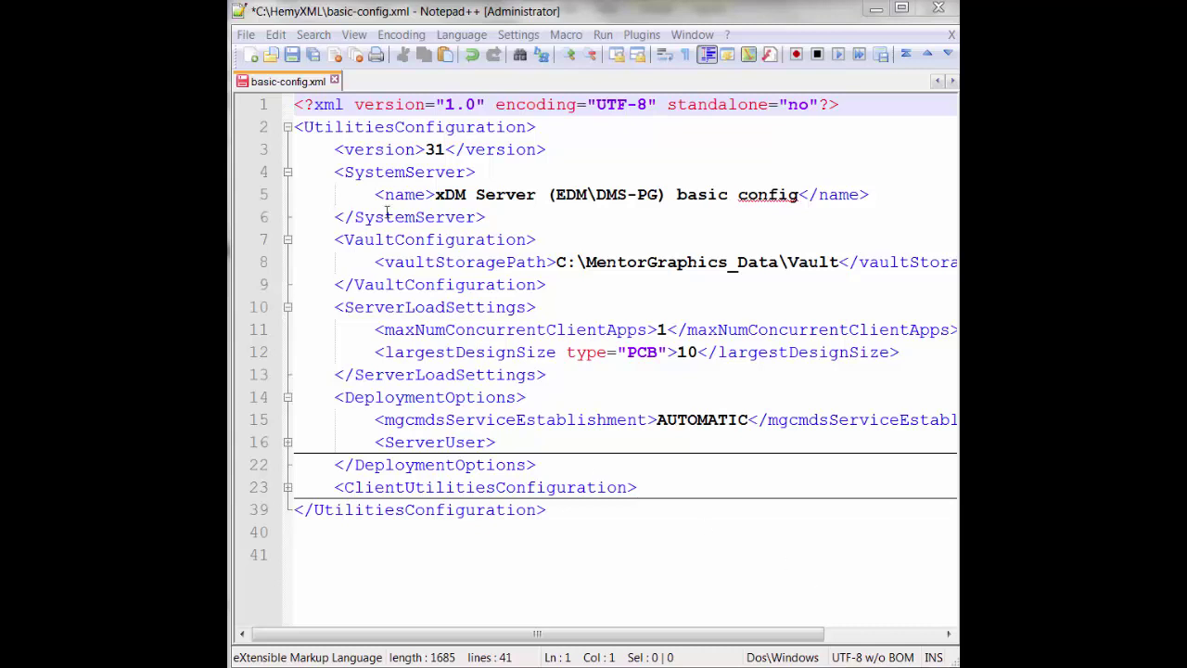
Save basic-config.xml in Notepad++
left_click(291, 56)
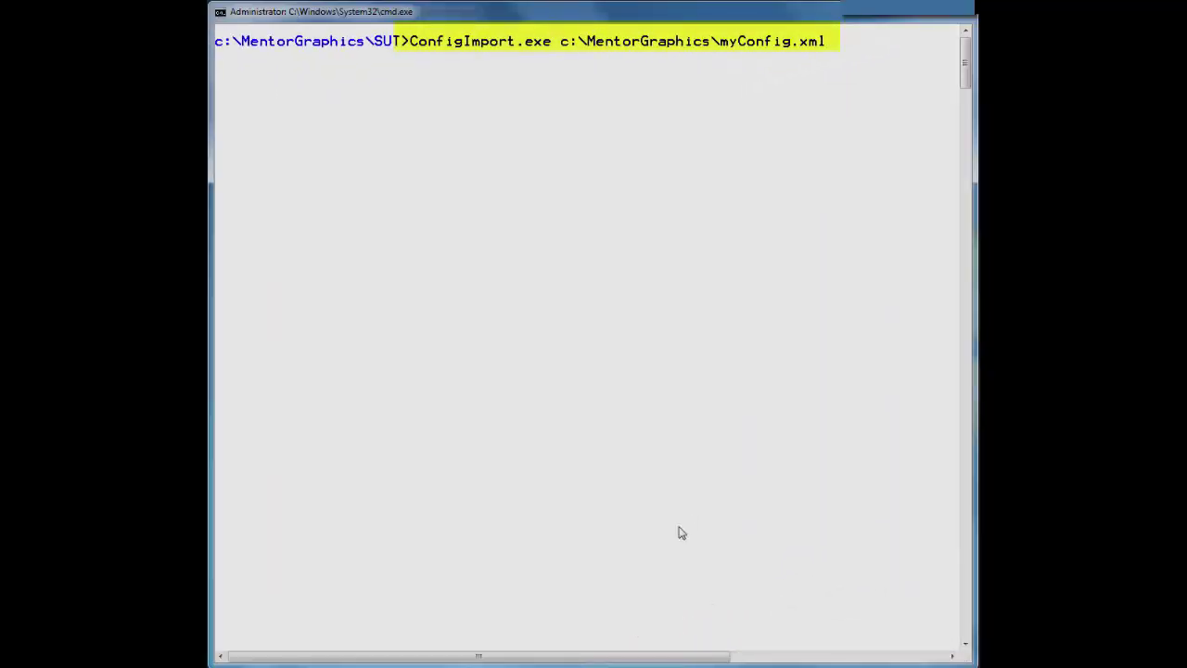
Run ConfigImport.exe on c:\MentorGraphics\myConfig.xml and ready ServerDeploy.exe at the prompt
key("Return")
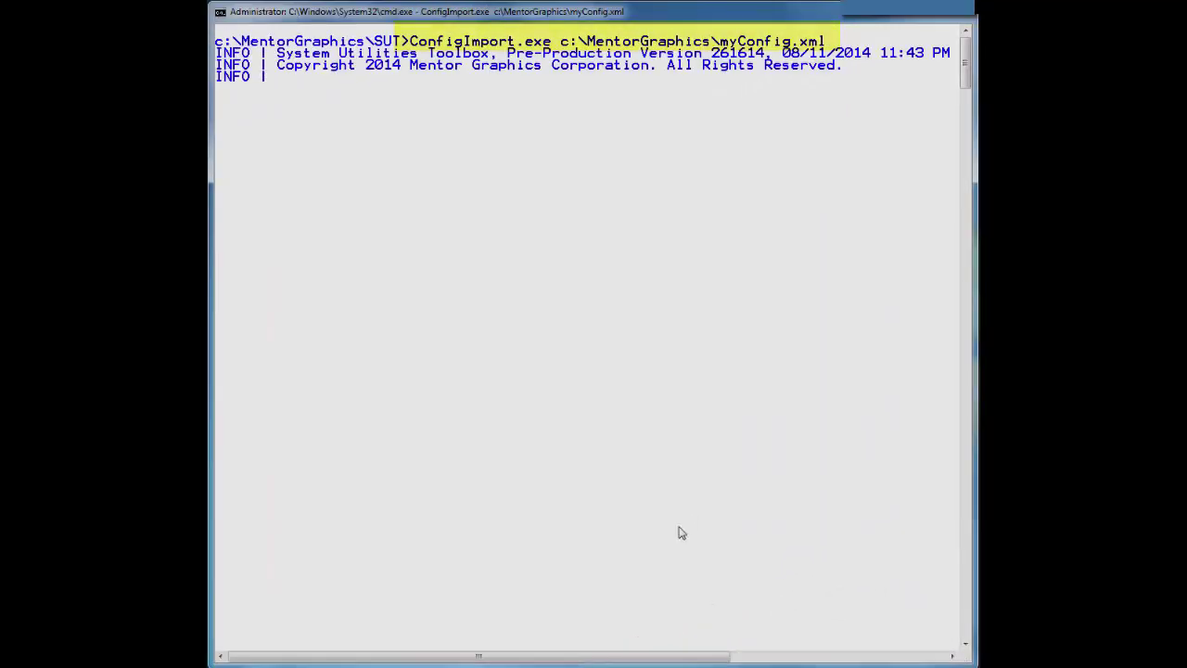
type("s")
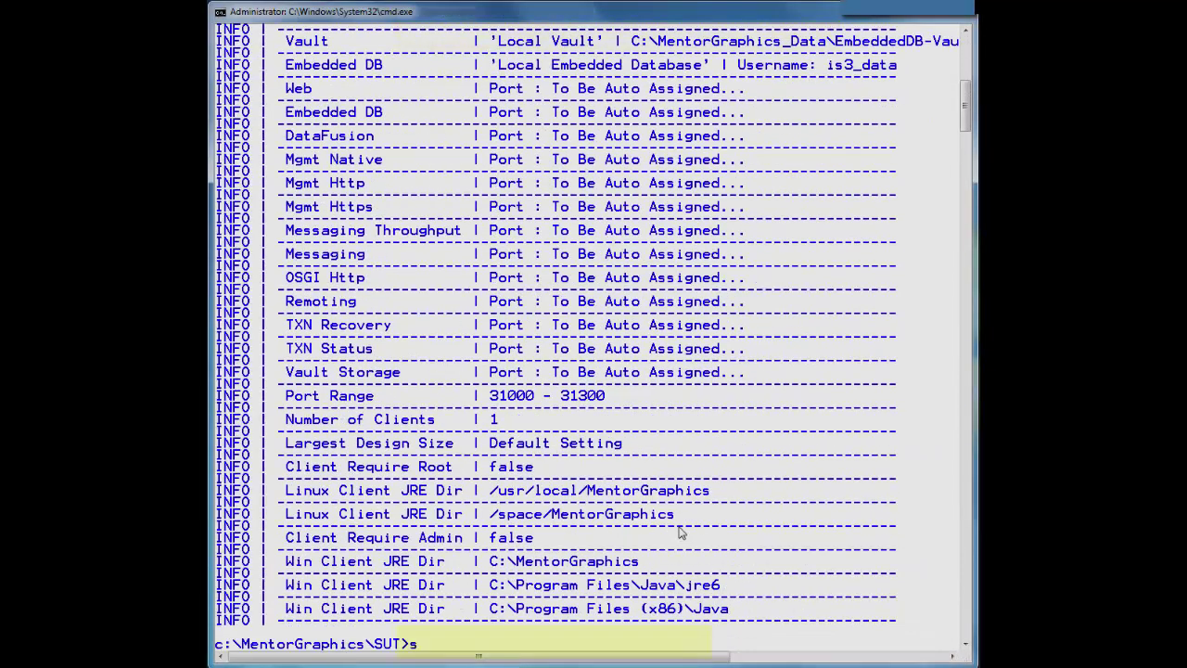
type("erverdepl")
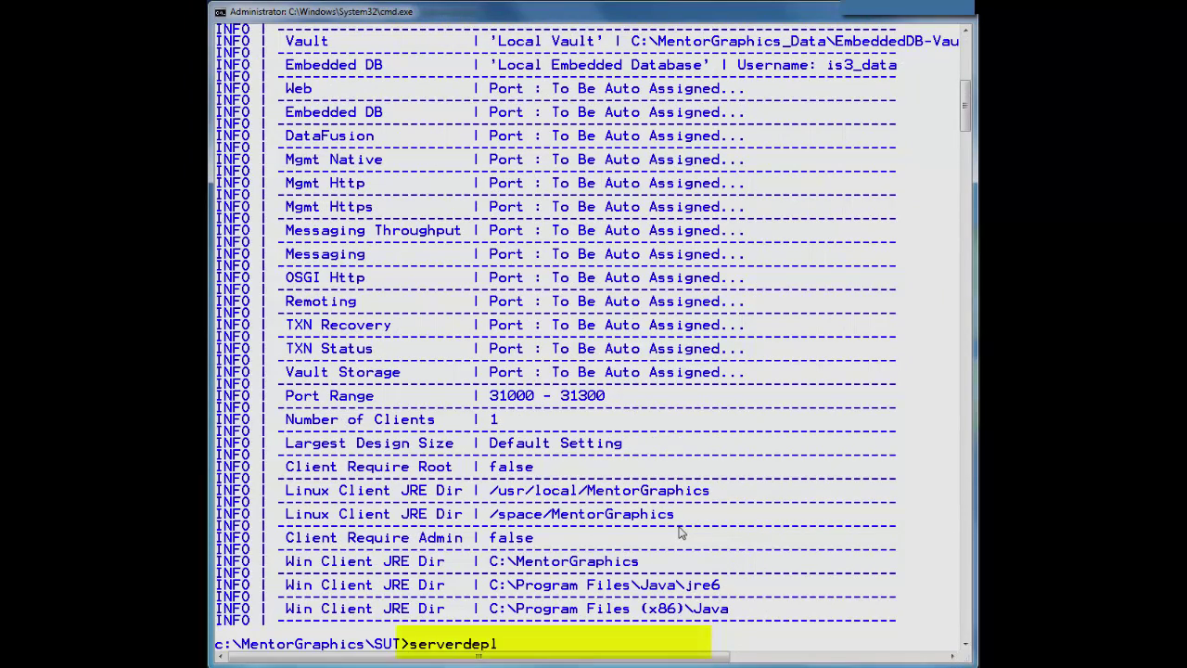
type("o")
key("Tab")
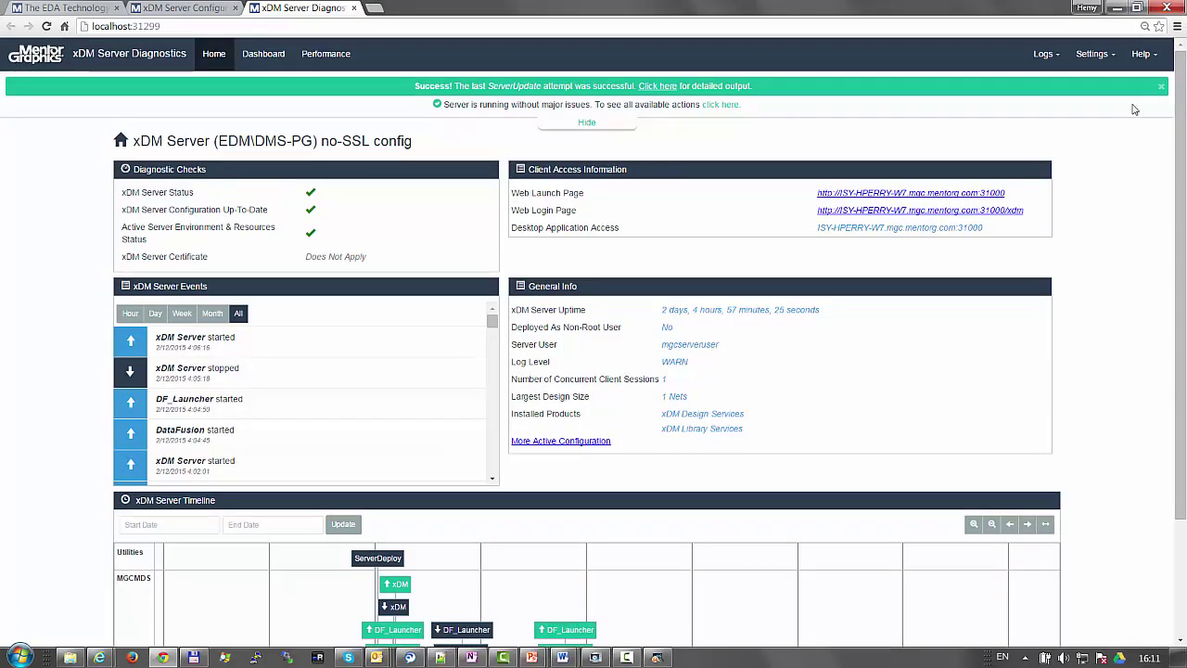
left_click(721, 105)
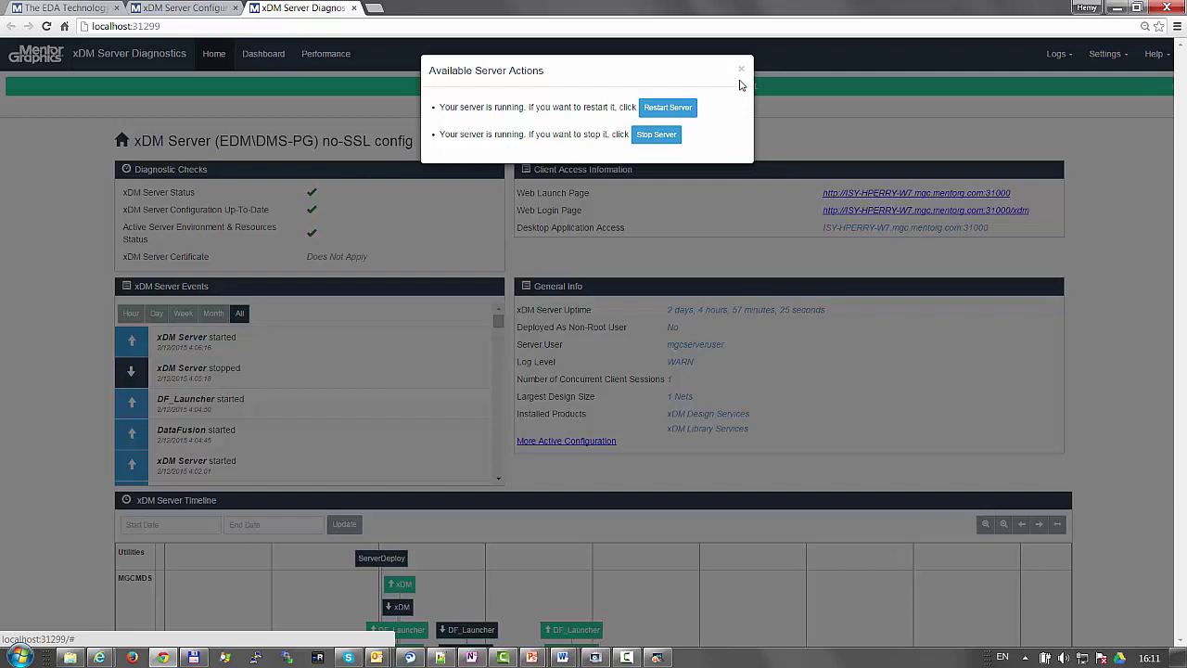
left_click(742, 73)
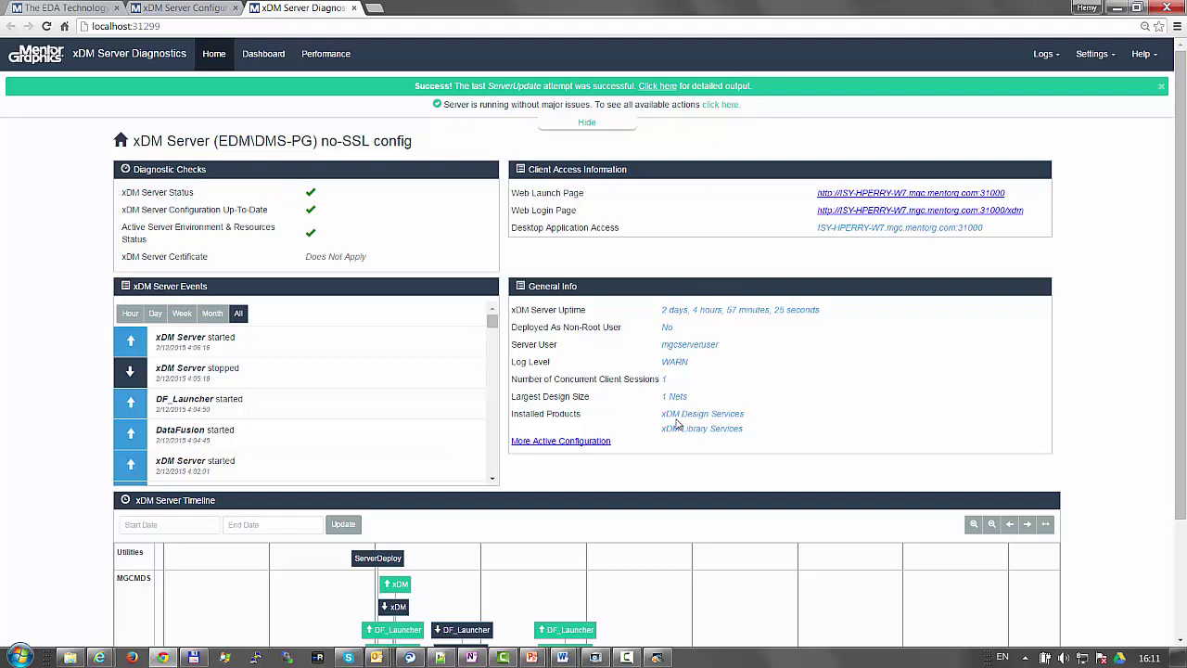
left_click(627, 657)
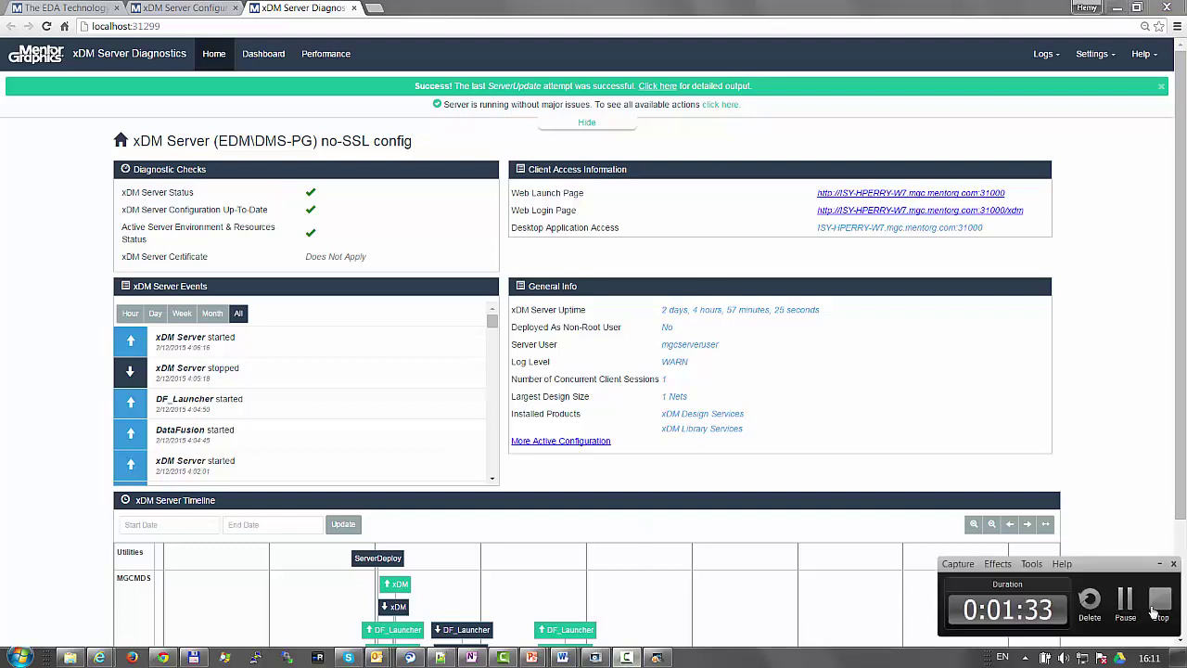